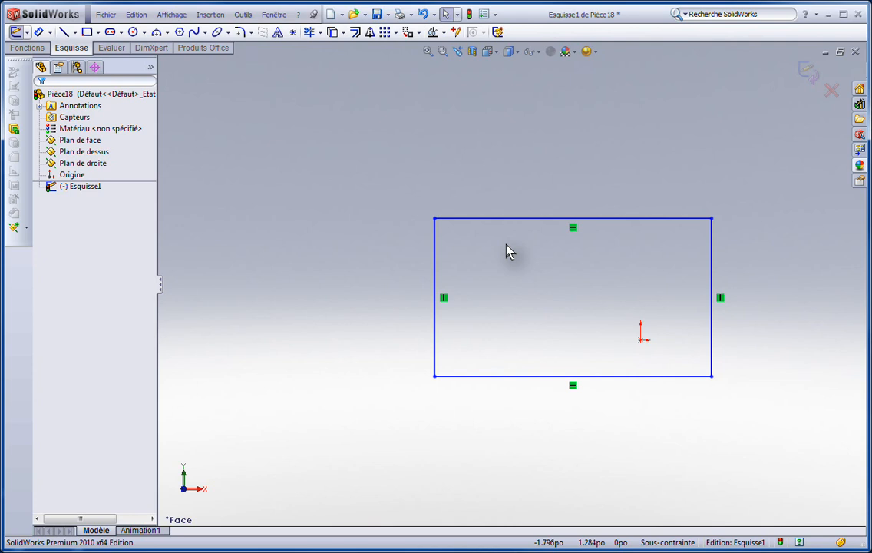
- Turn off equal distance and chamfer the rectangle's upper-left corner in Angle-distance mode at 0.250 in and 45 degrees
left_click(251, 33)
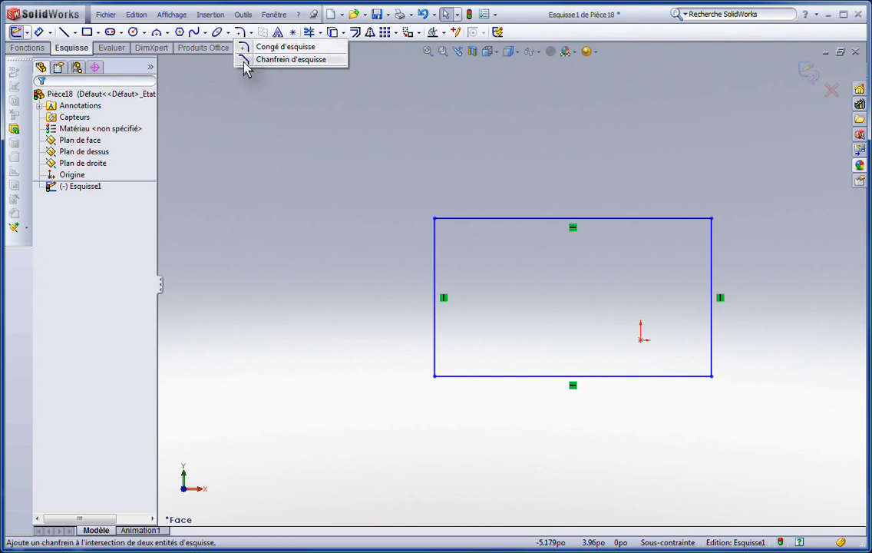
left_click(244, 62)
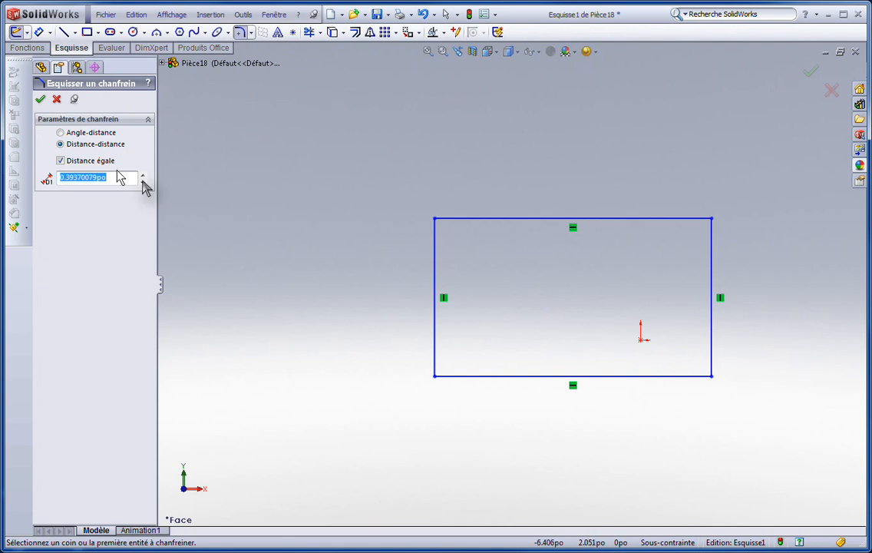
left_click(63, 135)
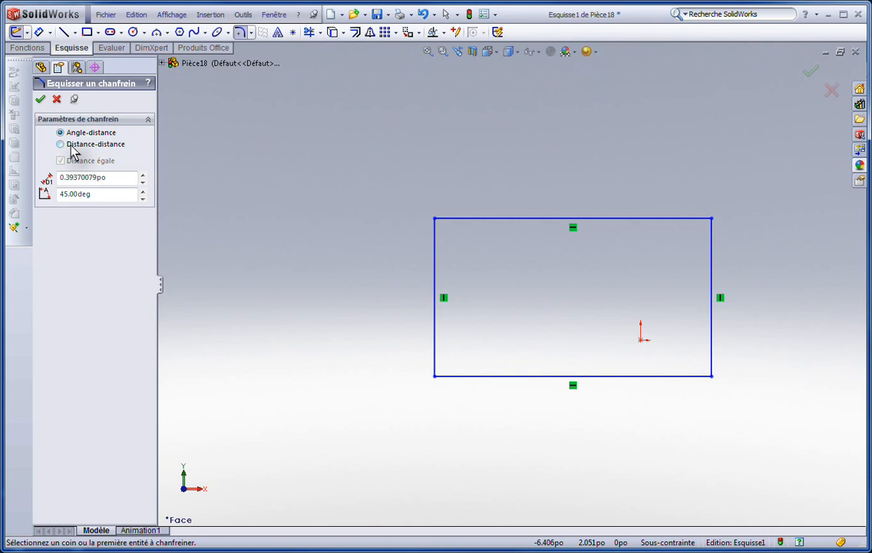
left_click(62, 144)
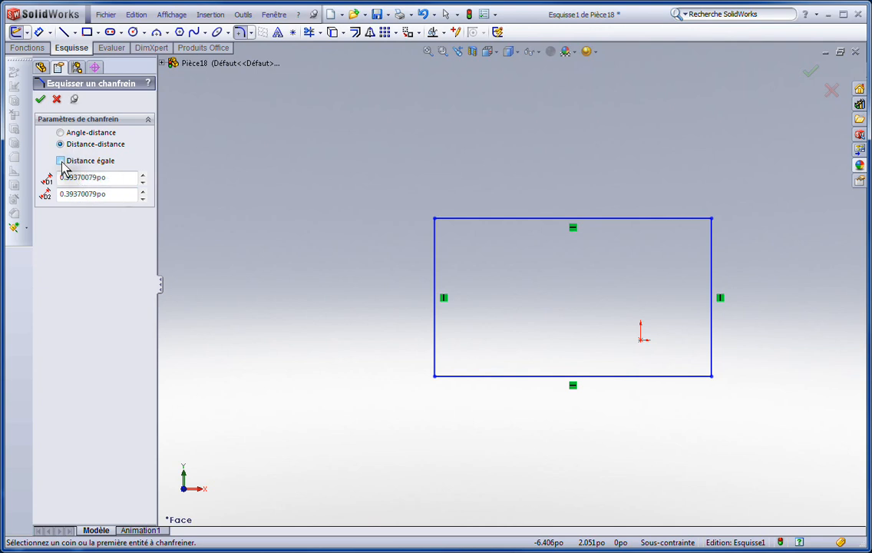
left_click(61, 162)
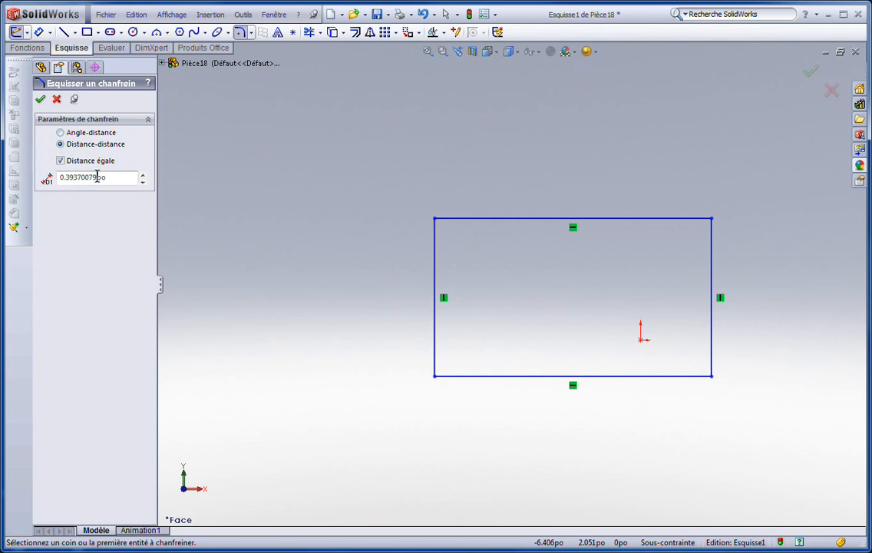
double_click(121, 176)
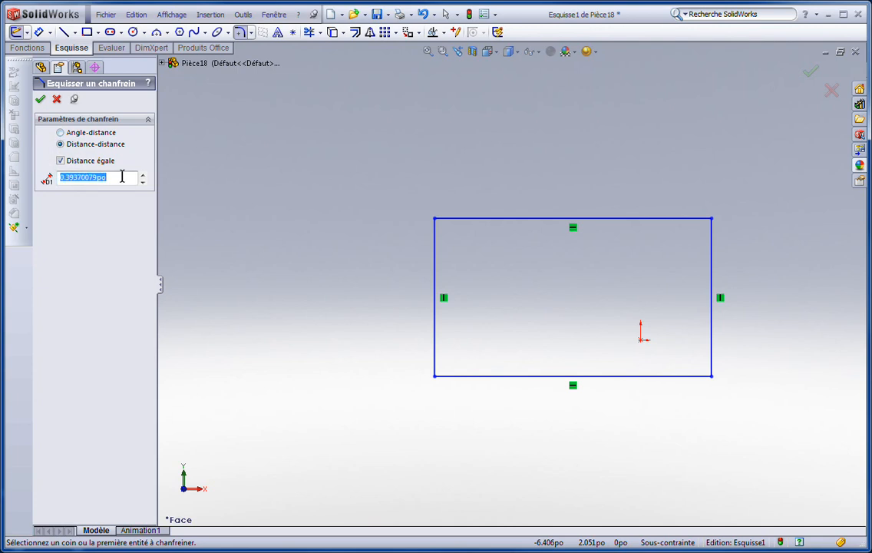
left_click(62, 160)
left_click(61, 133)
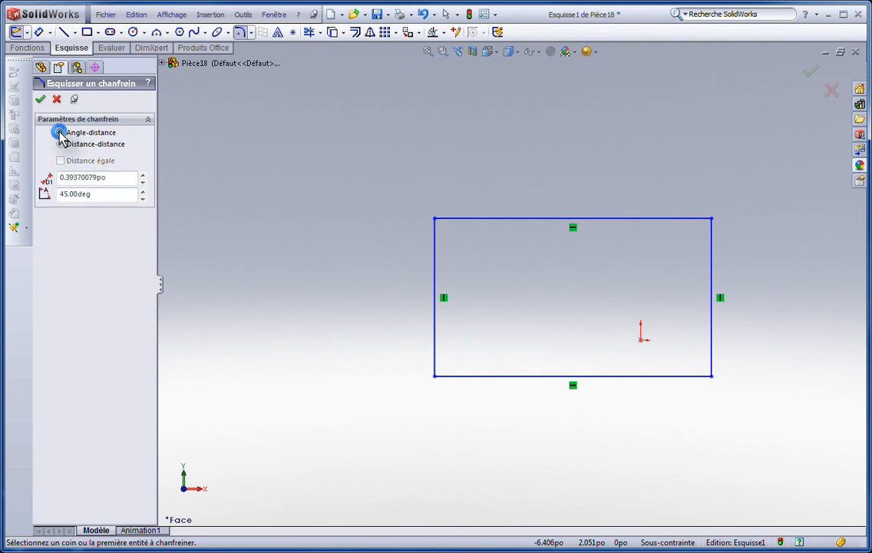
double_click(117, 177)
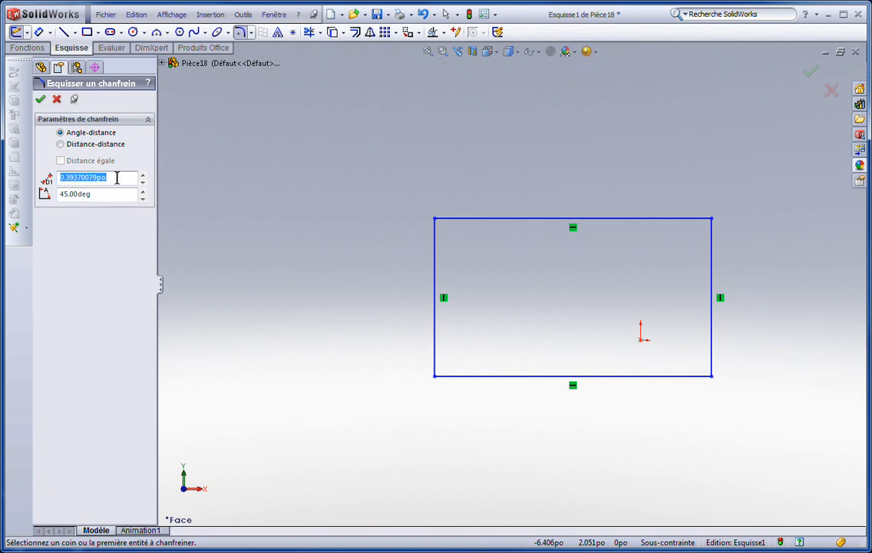
type(".250po")
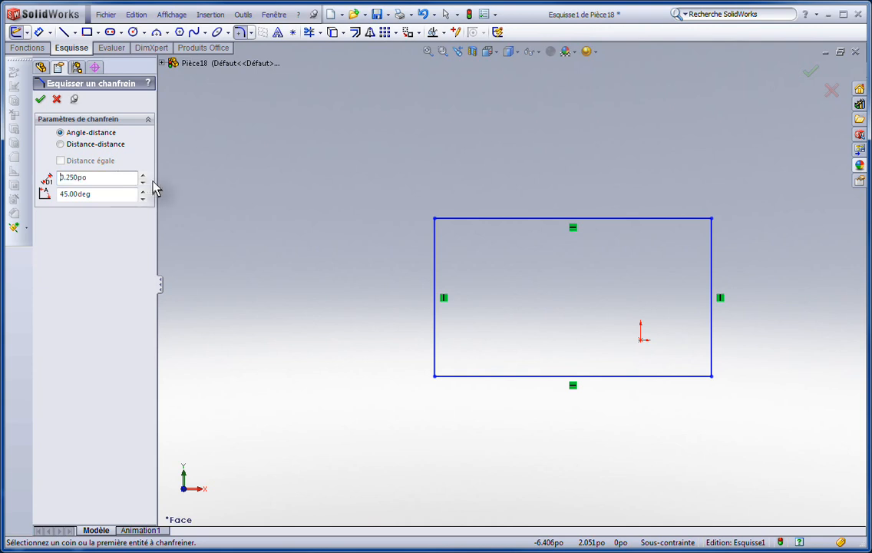
left_click(436, 219)
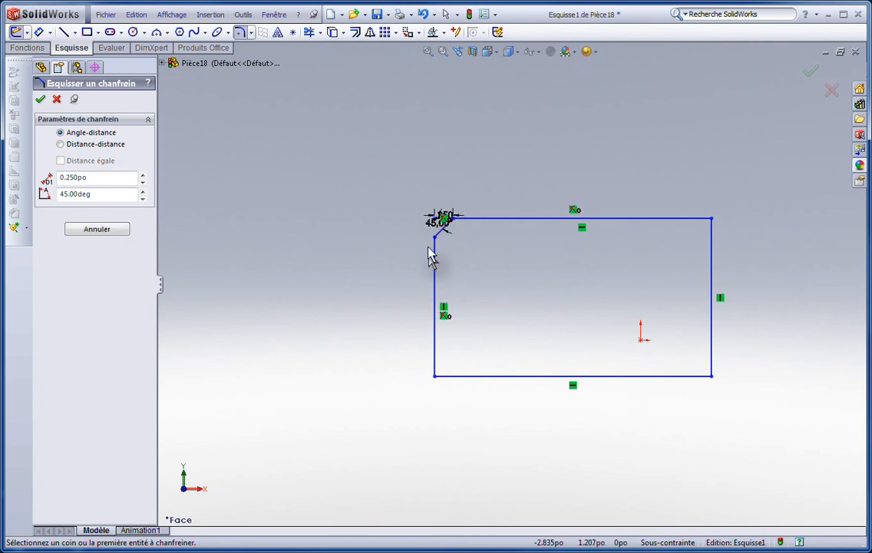
- Chamfer the lower-left corner in Distance-distance mode, 0.250 in along the bottom edge and 0.500 in along the left edge, and finish the command
left_click(65, 144)
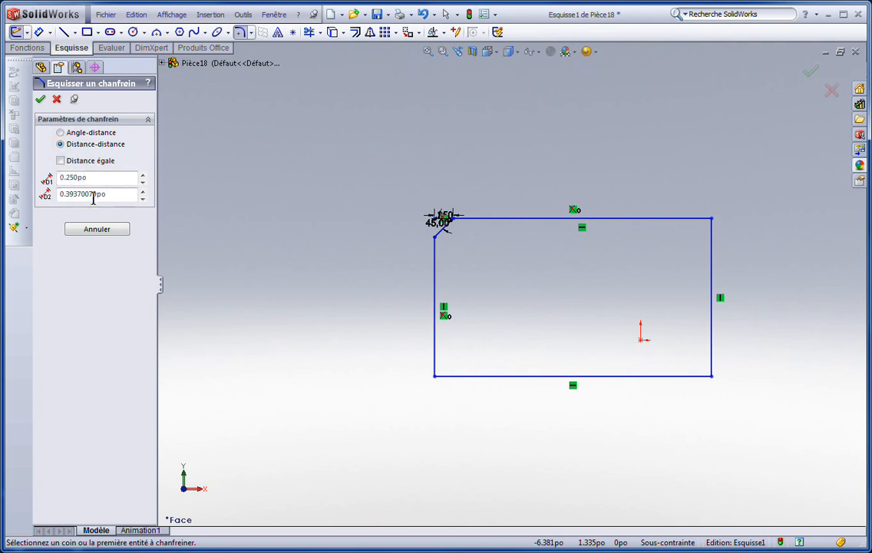
left_click(122, 195)
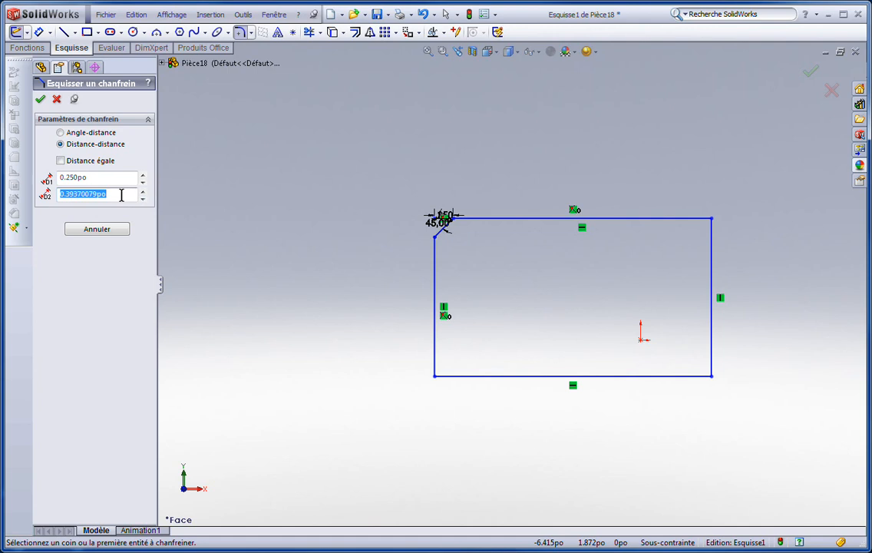
type(".")
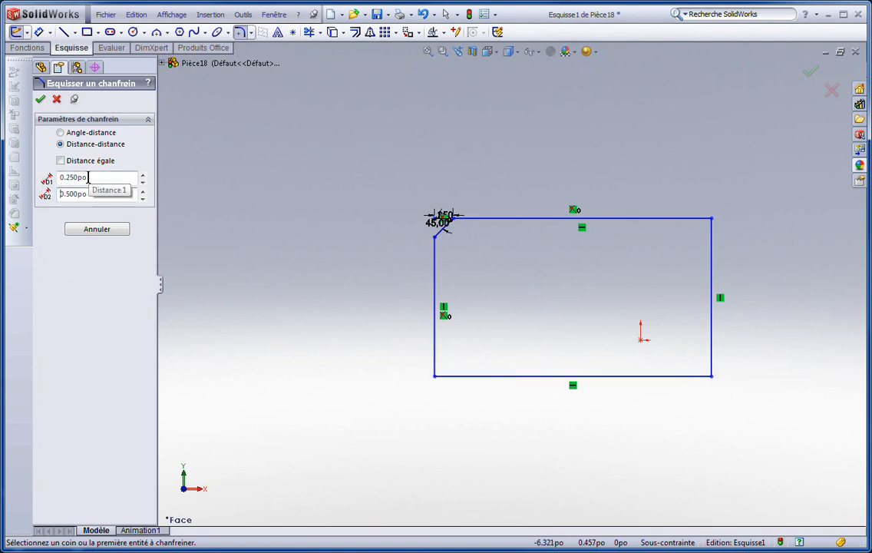
left_click(451, 379)
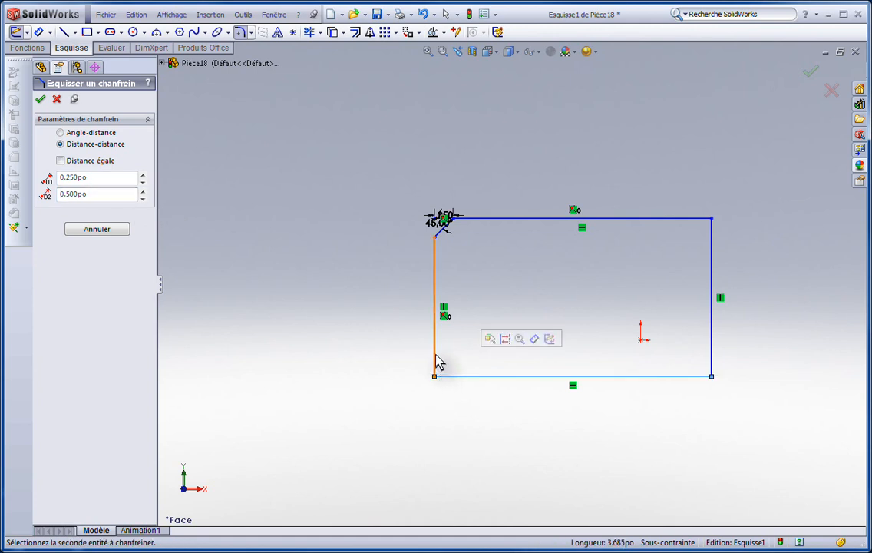
left_click(436, 361)
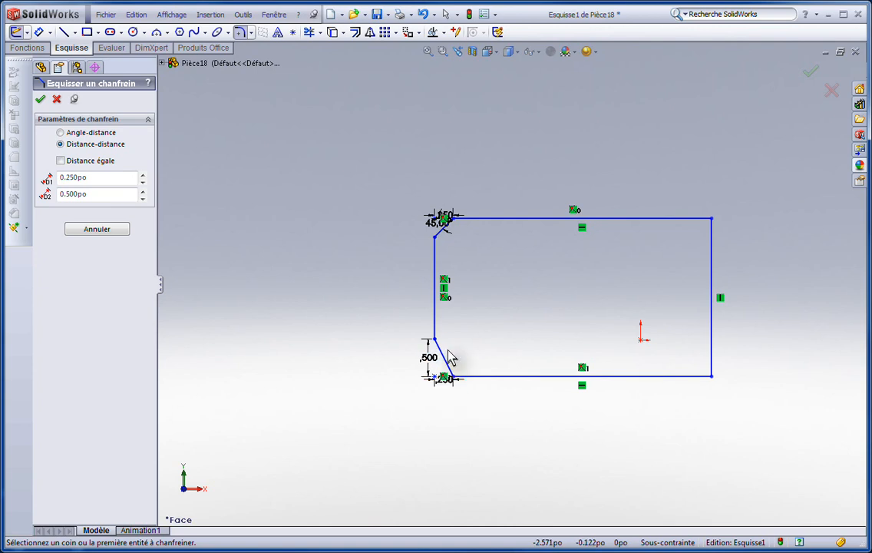
scroll(449, 362, "down", 5)
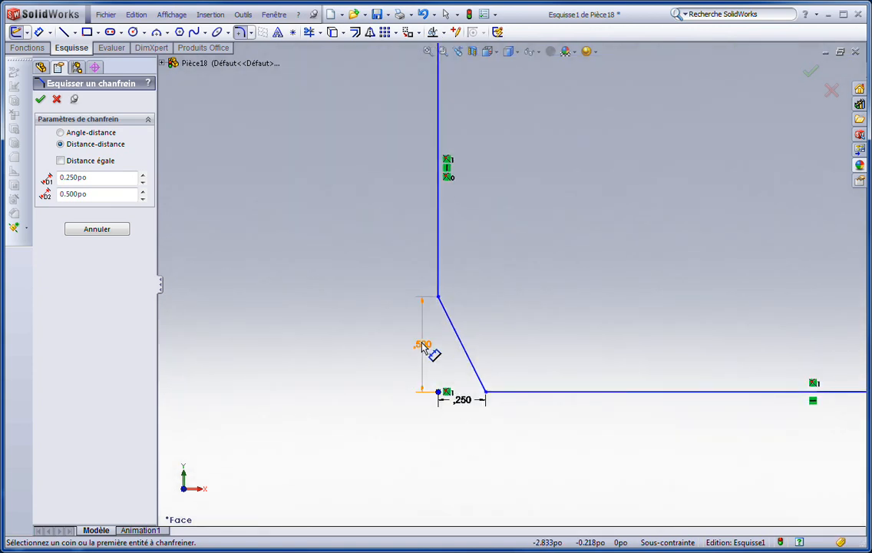
scroll(606, 338, "up", 3)
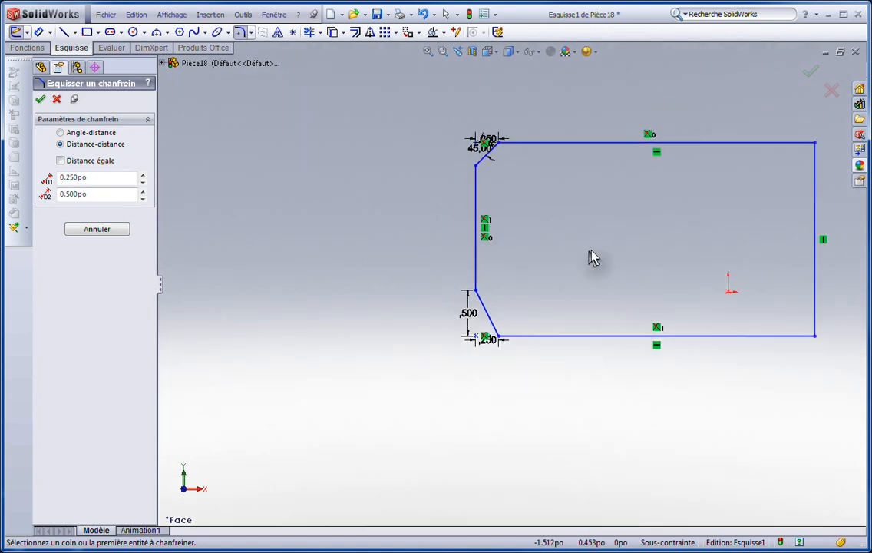
scroll(631, 247, "up", 1)
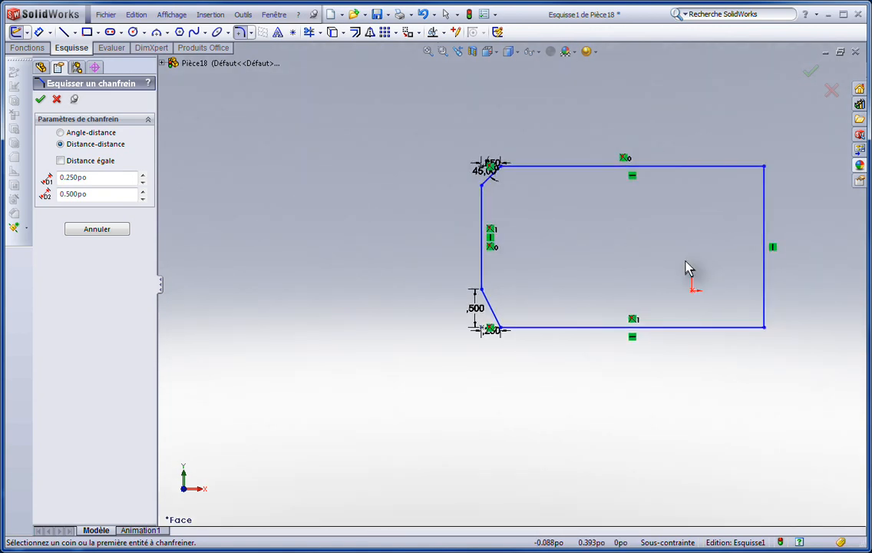
scroll(725, 226, "down", 2)
scroll(699, 243, "down", 1)
scroll(660, 245, "up", 2)
scroll(658, 247, "down", 1)
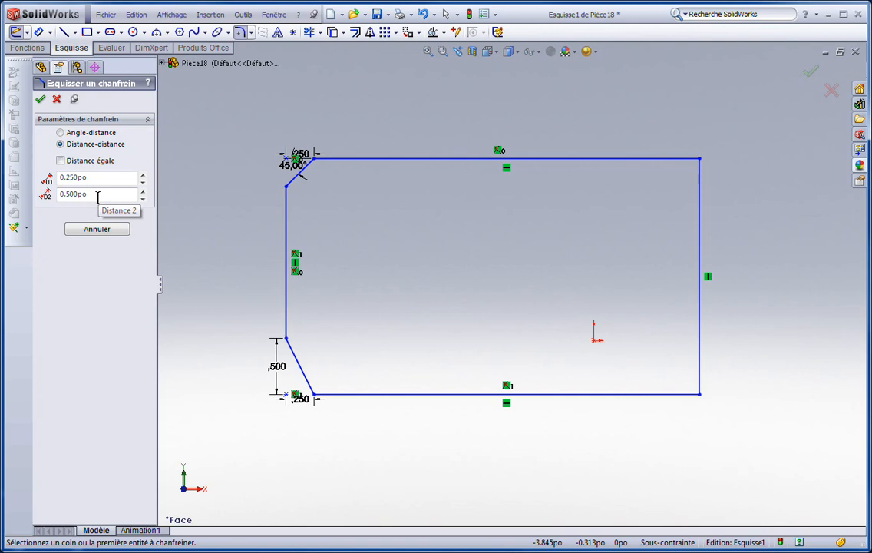
left_click(60, 132)
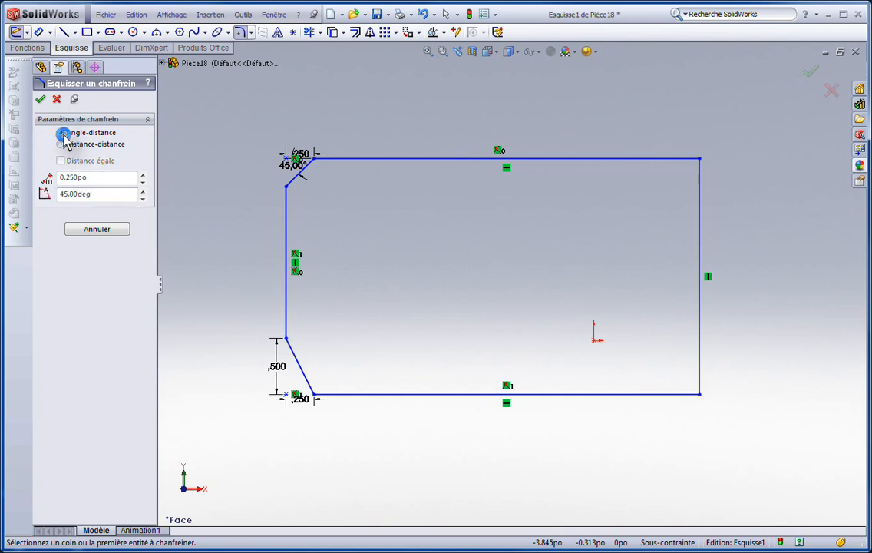
left_click(39, 98)
- Start an entity offset of the closed outline from its top edge, with a distance of 0.250 in
scroll(485, 360, "up", 2)
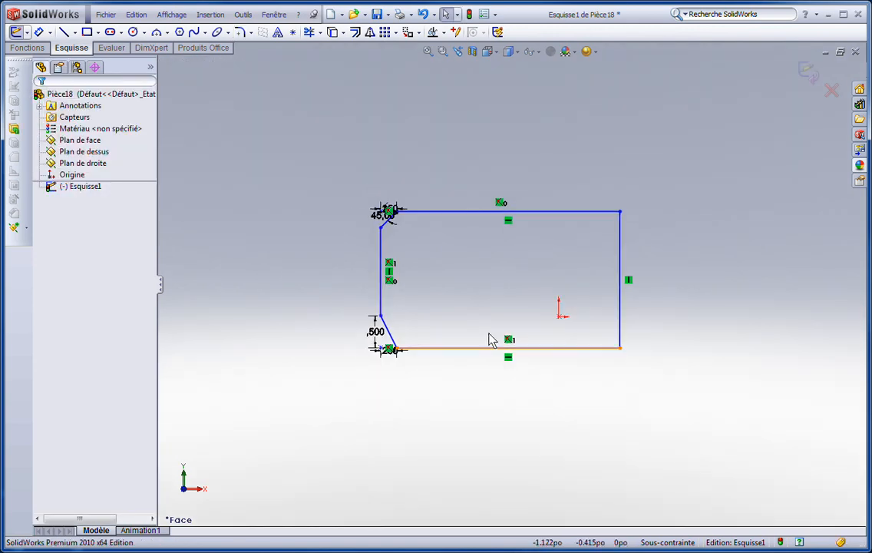
scroll(470, 219, "down", 2)
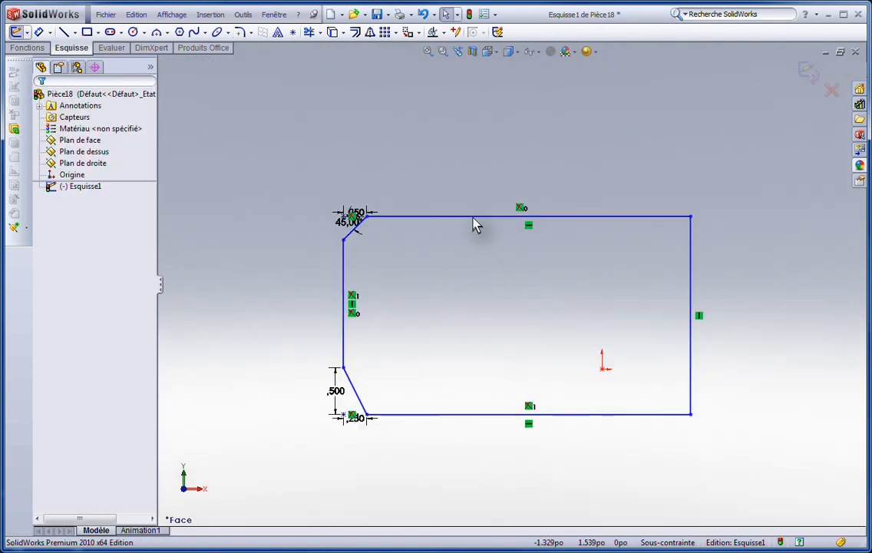
left_click(355, 33)
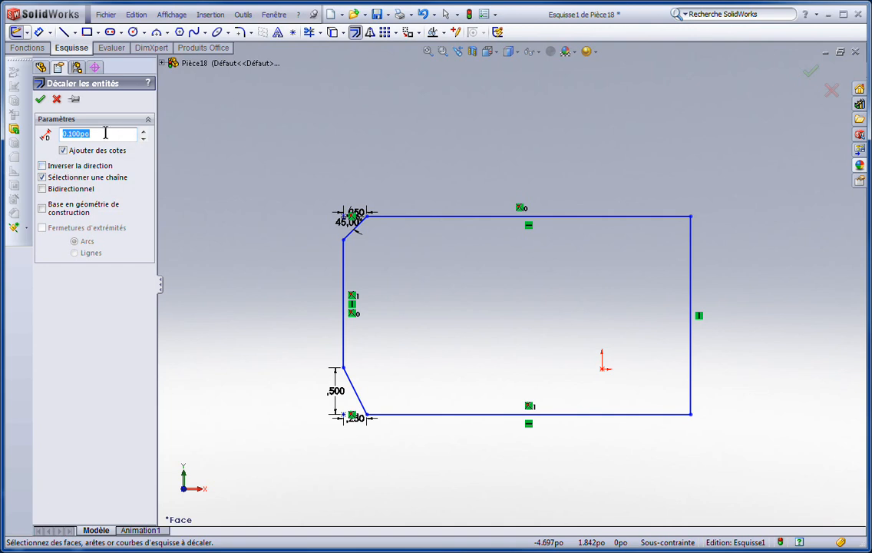
type(".25")
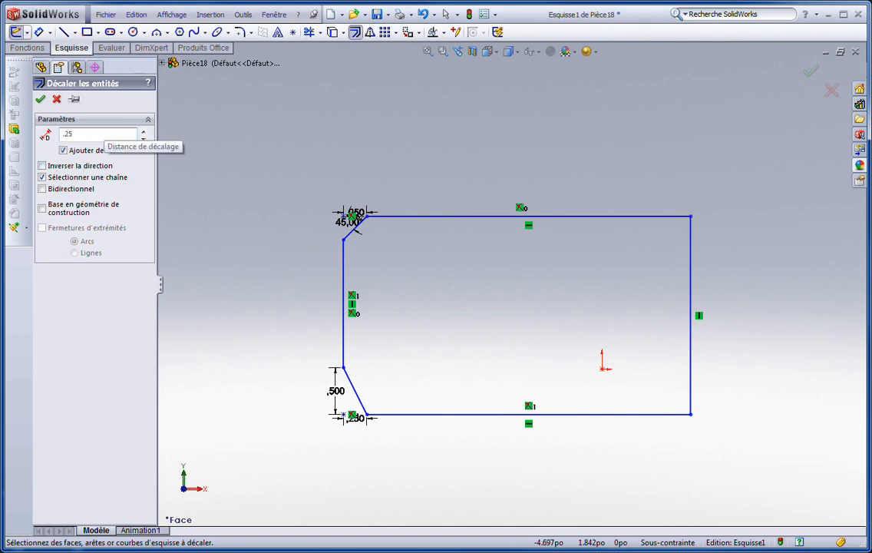
key("Return")
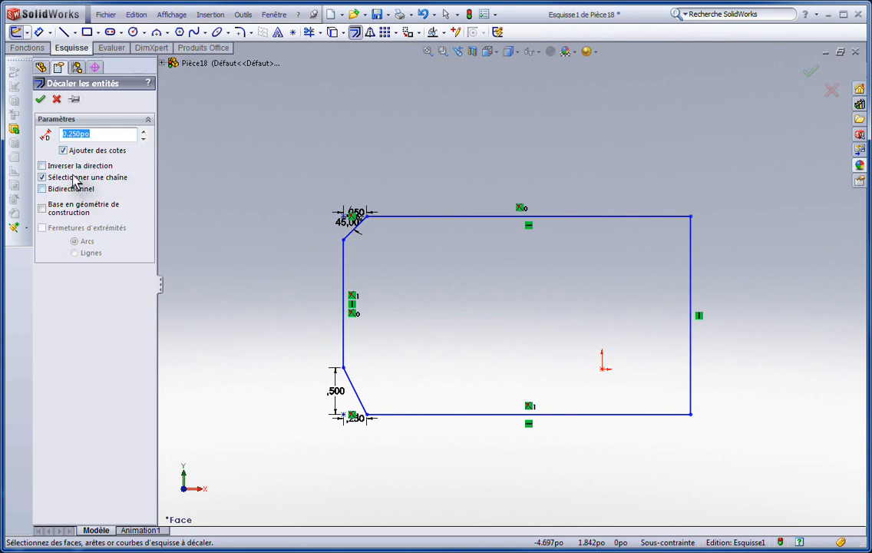
left_click(428, 222)
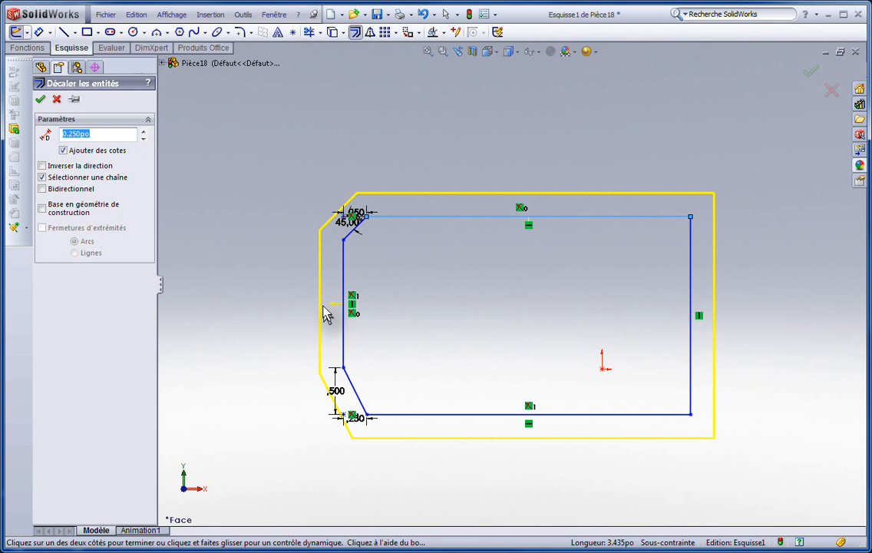
- Try offsetting only the top line 0.250 in toward the inside with chain selection off, and undo that offset
left_click(42, 177)
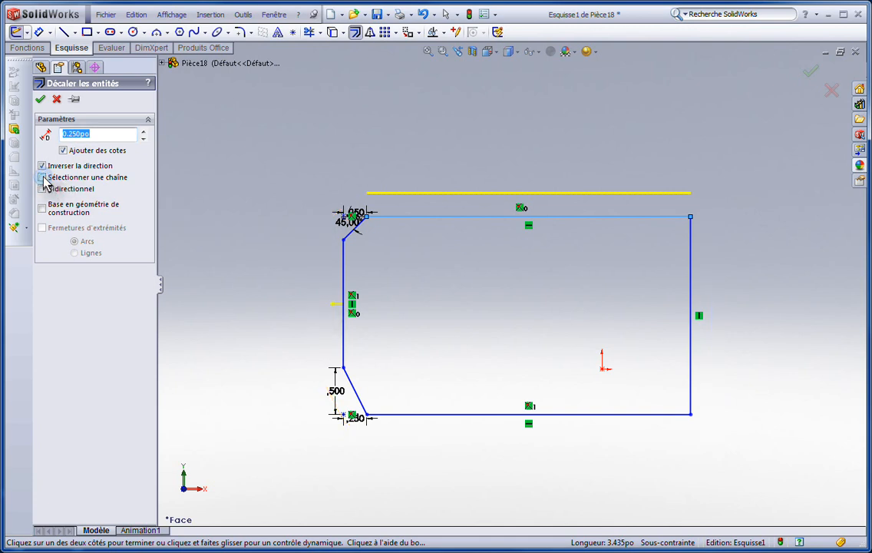
left_click(43, 166)
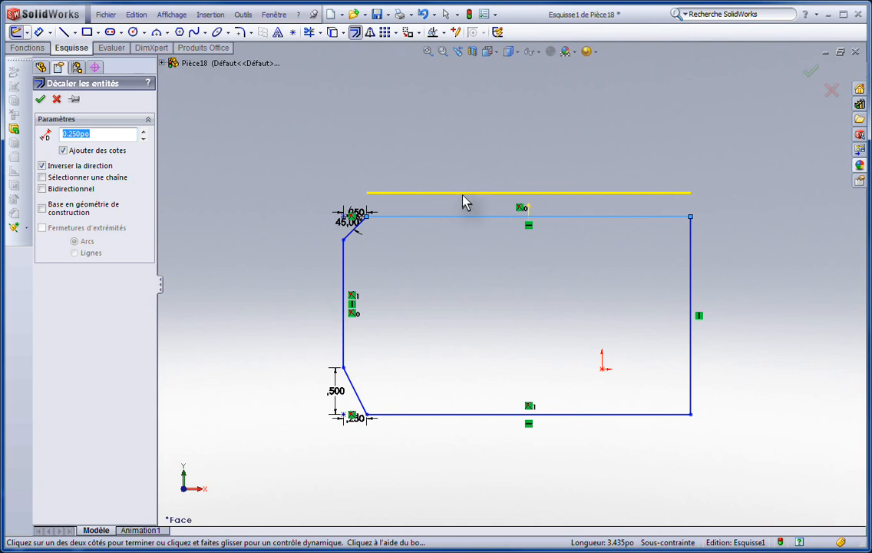
left_click(443, 279)
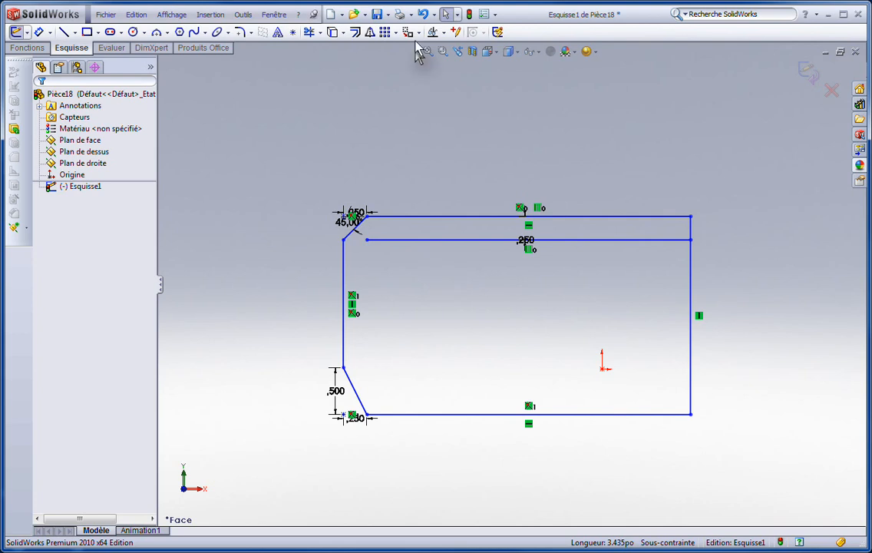
left_click(424, 17)
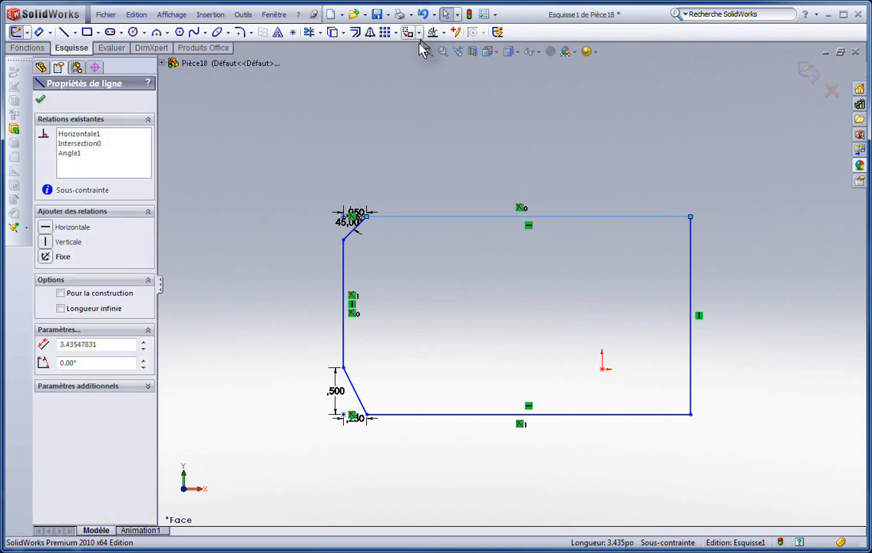
- Offset the whole chained outline outward by 0.250 in, starting from the top line
left_click(355, 34)
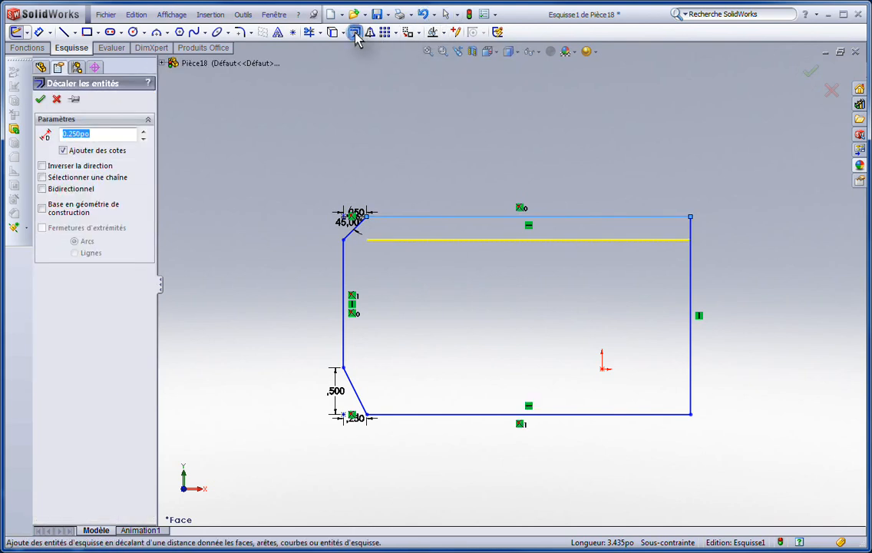
left_click(43, 177)
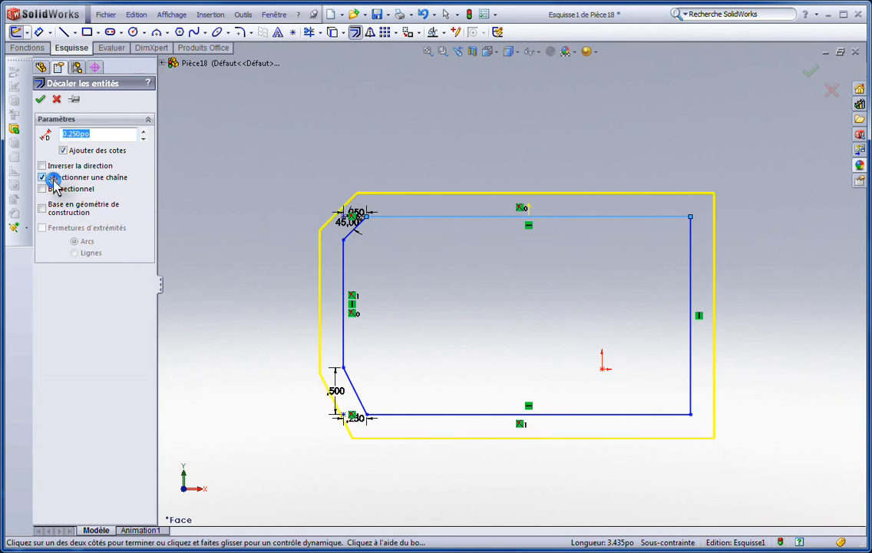
left_click(552, 151)
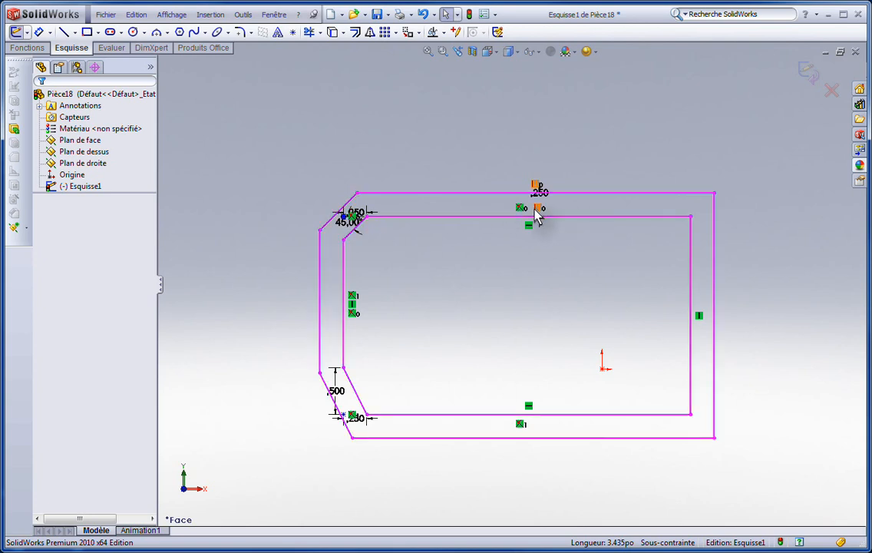
- Select the offset relation on the inner outline's top edge to examine which lines it links
scroll(538, 217, "down", 5)
scroll(539, 214, "up", 8)
scroll(500, 428, "down", 3)
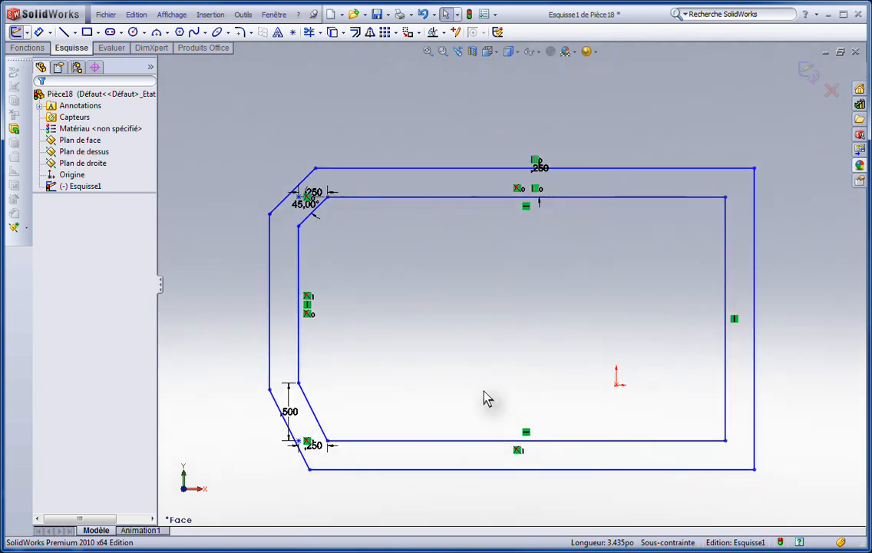
left_click(538, 189)
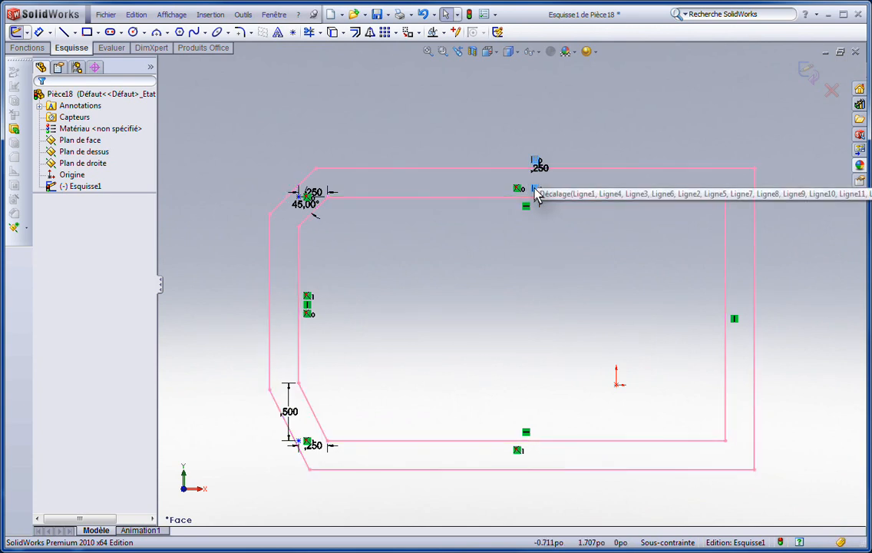
- Move the offset dimension at the top edge between the two outlines and set it to 0.500 in
left_click(579, 257)
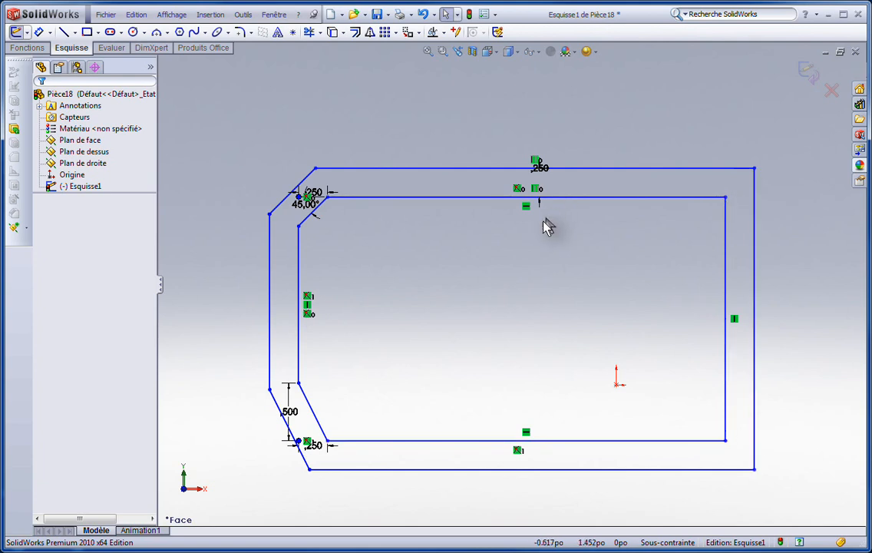
left_click_drag(539, 170, 563, 186)
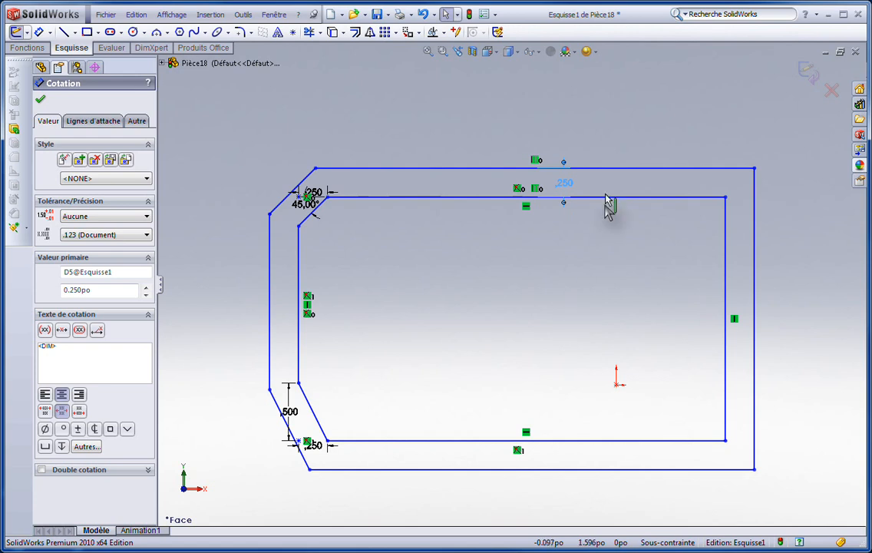
double_click(566, 186)
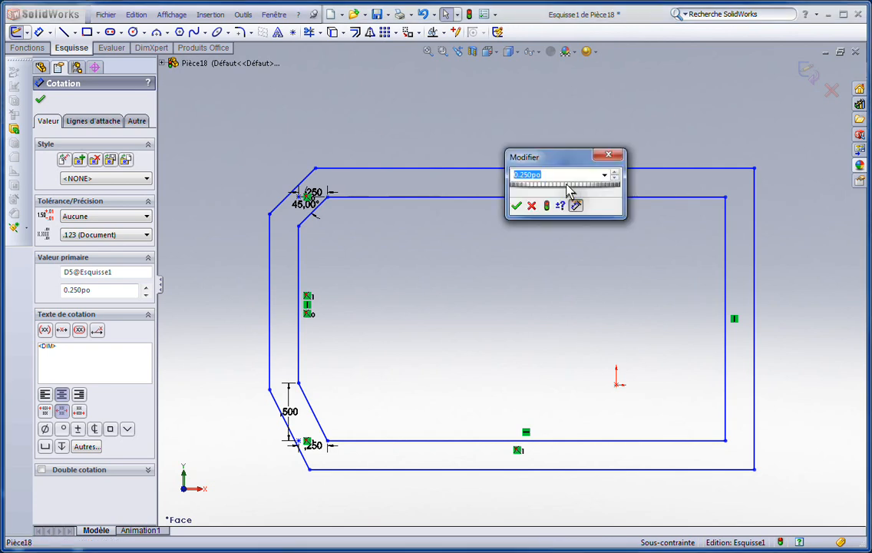
type(".5")
key("Return")
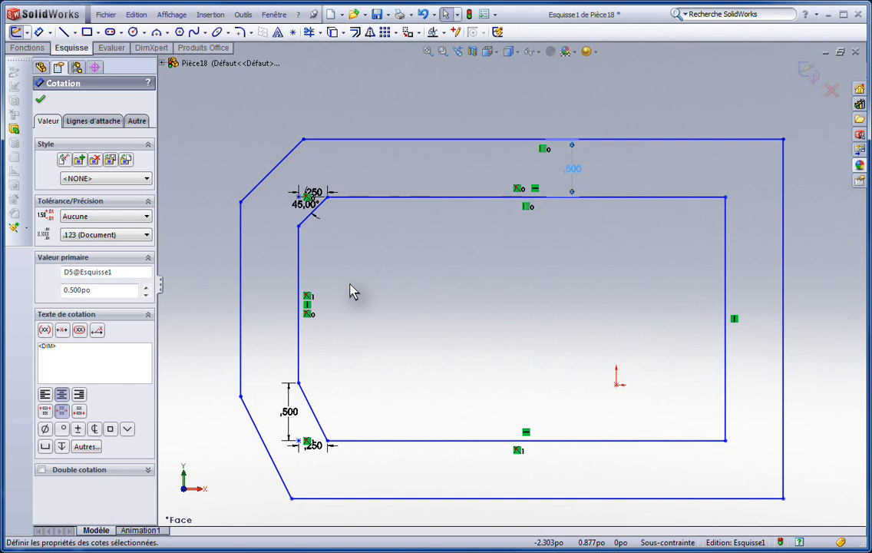
- Exit the sketch of the offset outlines and delete it from the part
left_click(807, 75)
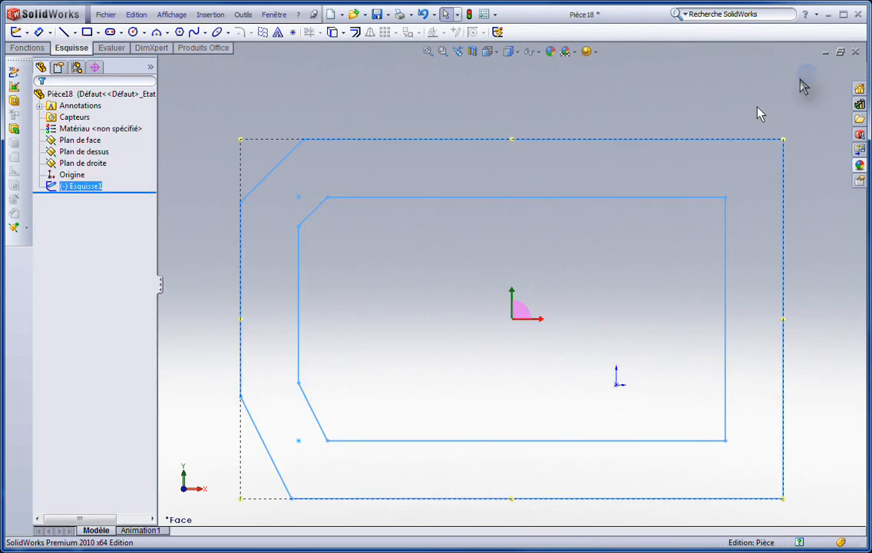
left_click(597, 199)
key("Delete")
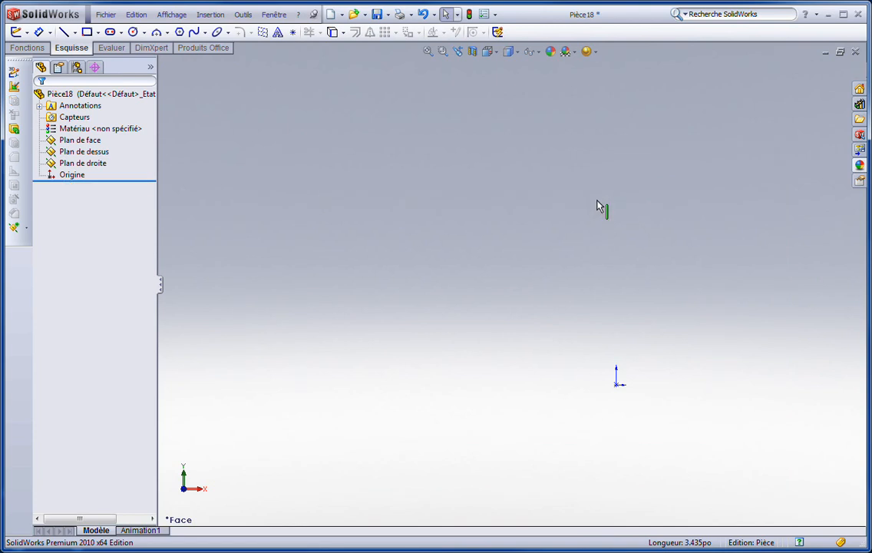
- Open a new sketch on the front plane (Plan de face) and clear the plane selection
left_click(90, 142)
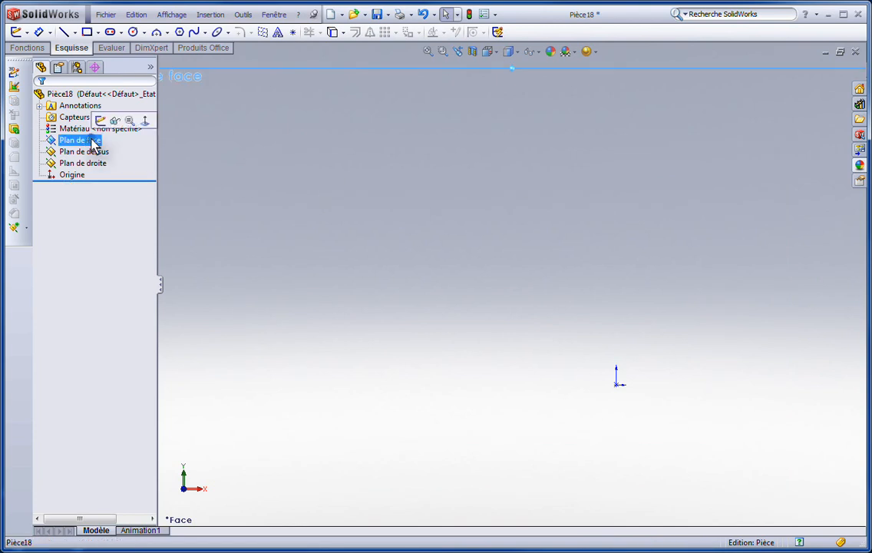
left_click(17, 32)
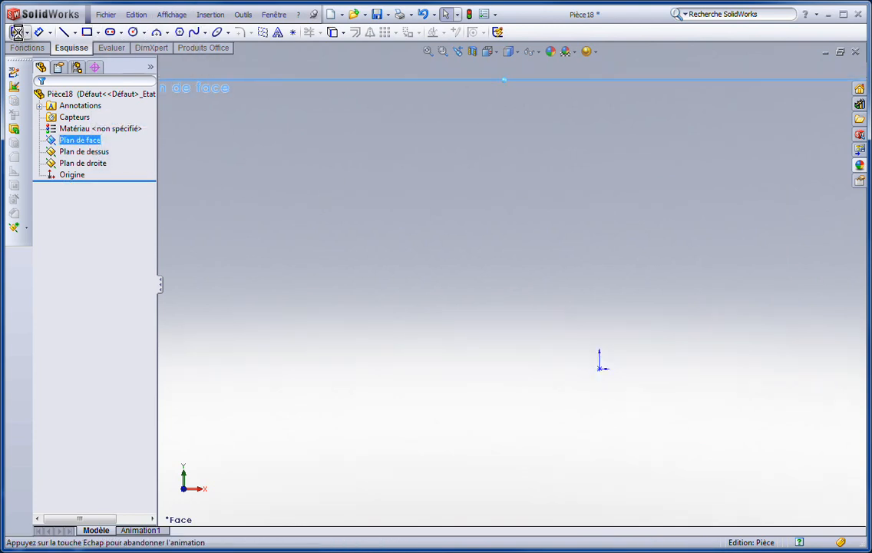
scroll(415, 223, "up", 2)
scroll(418, 226, "down", 4)
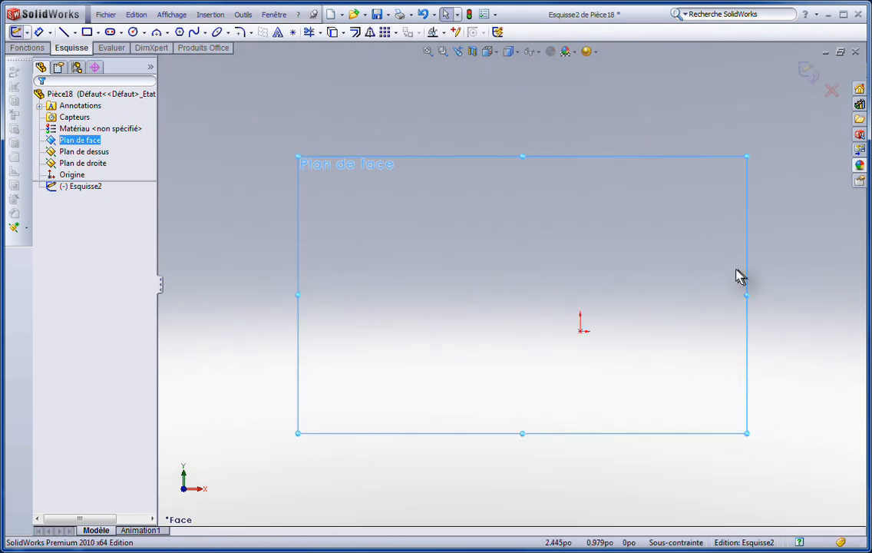
left_click(658, 296)
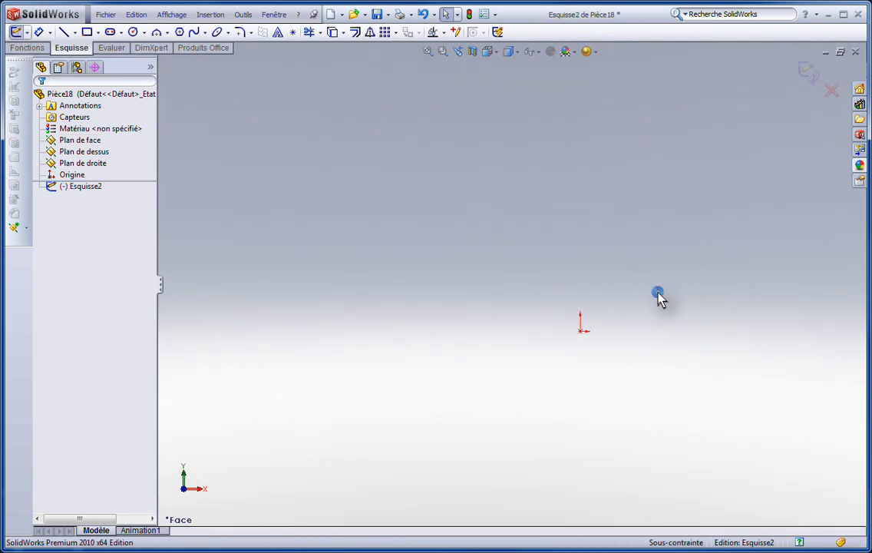
- Sketch a horizontal construction line about 2.588 in long, above and to the left of the origin
left_click(75, 32)
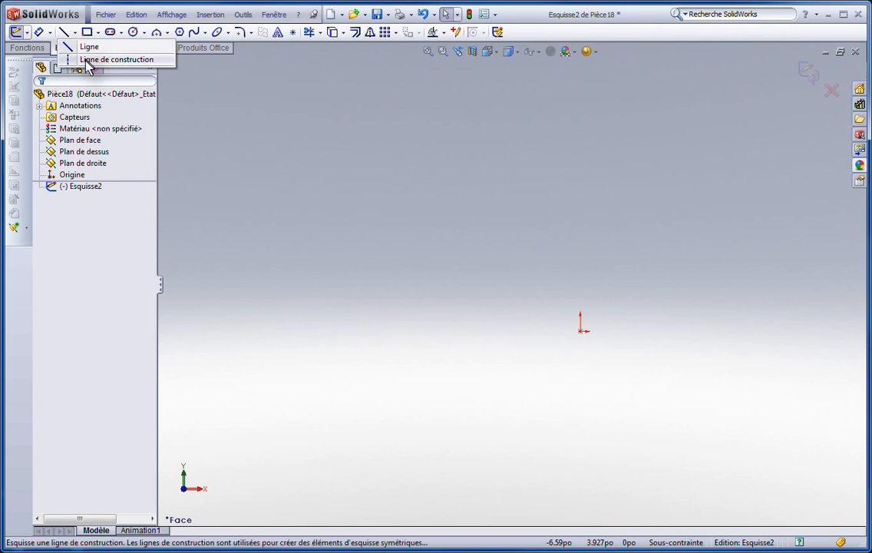
left_click(89, 60)
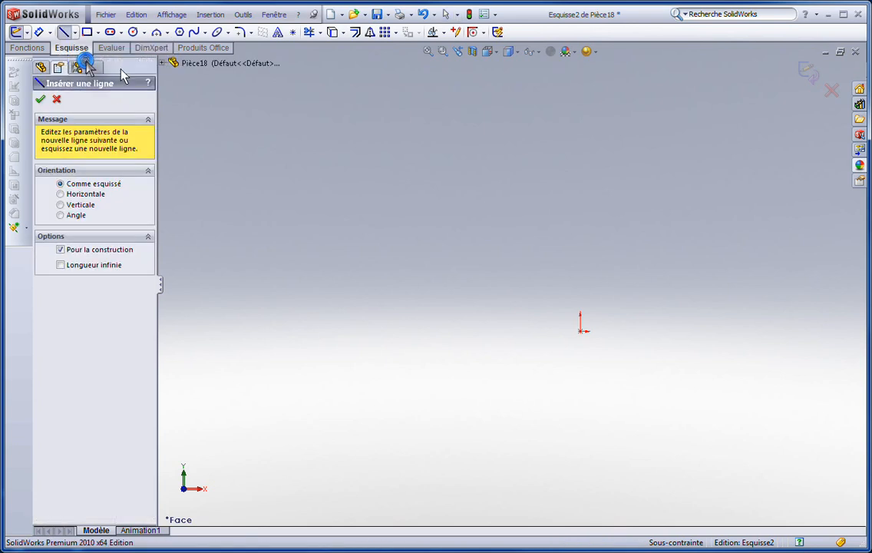
left_click(349, 244)
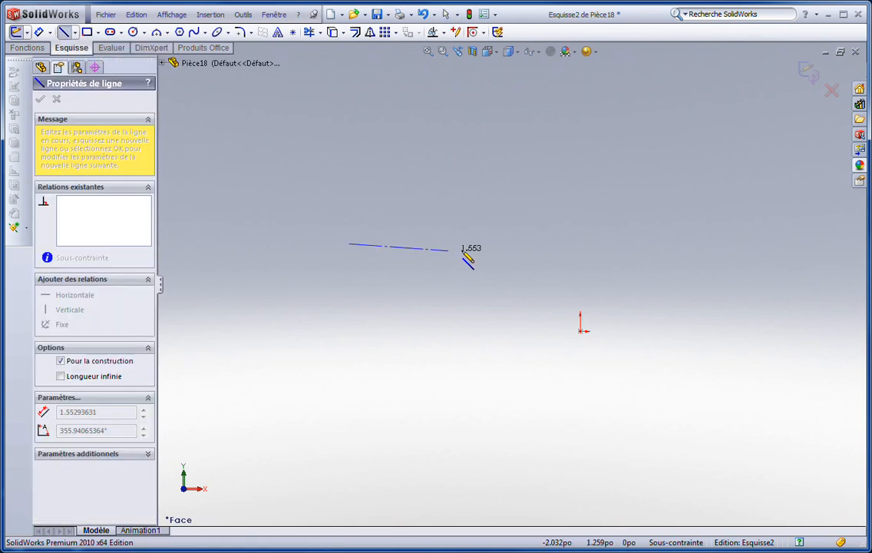
left_click(515, 244)
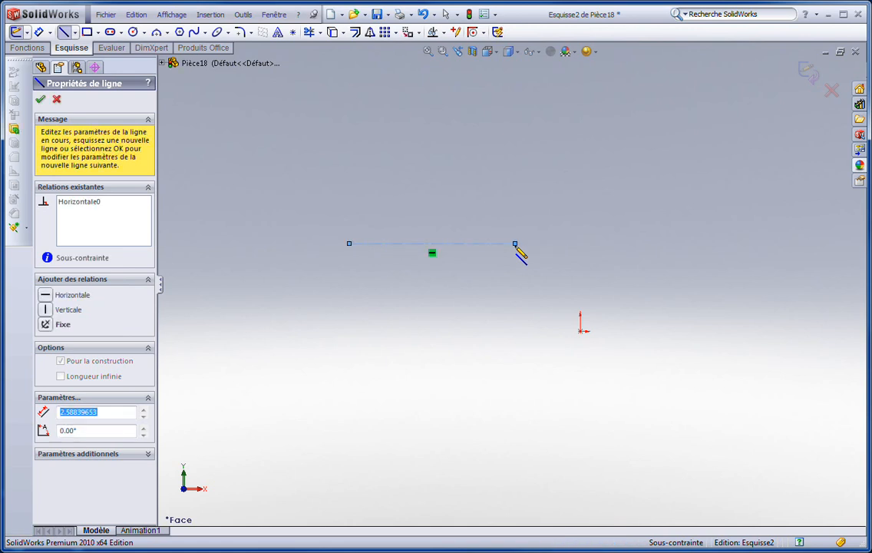
- Offset the construction line 0.500 in bidirectionally with capped ends, trying line caps before finishing with arc caps
left_click(356, 34)
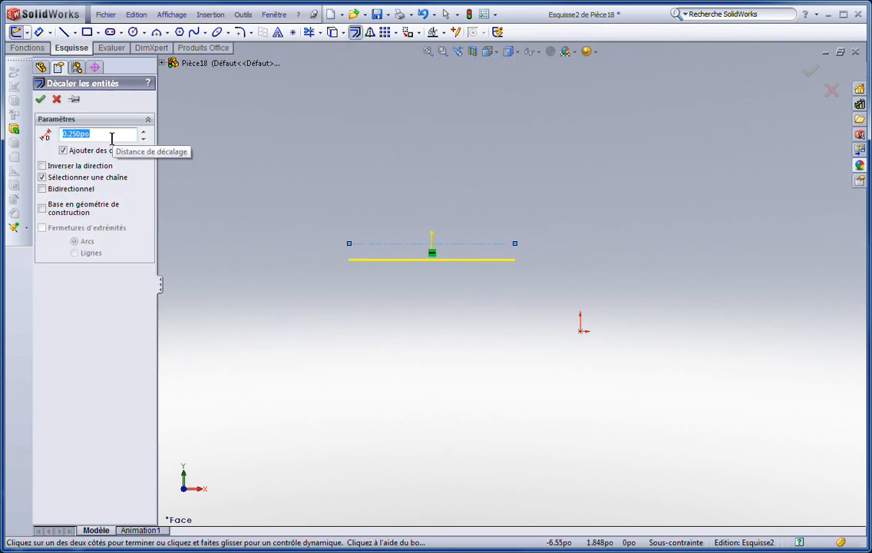
type(".5")
key("Return")
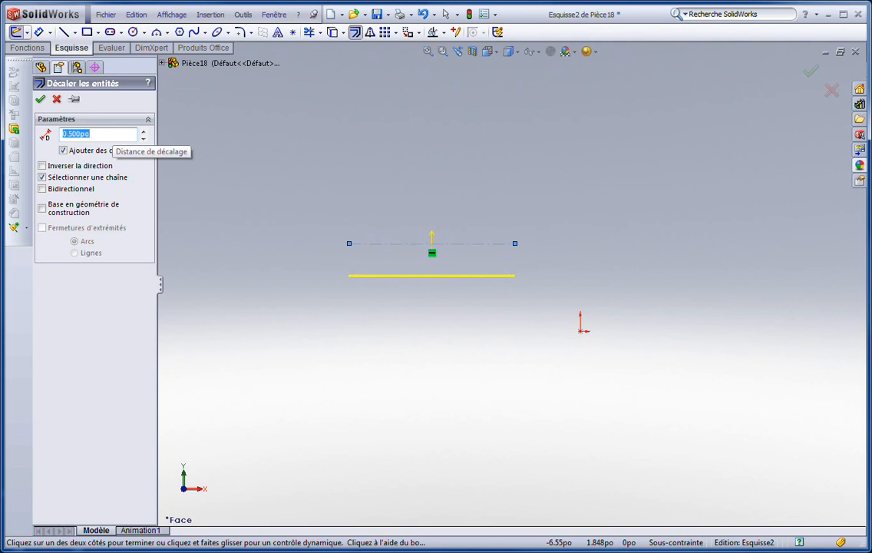
left_click(42, 190)
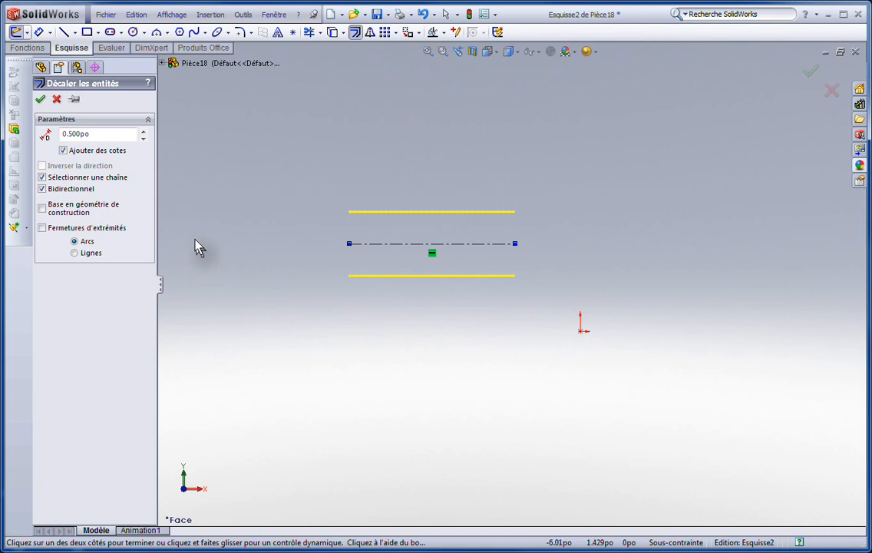
left_click(42, 229)
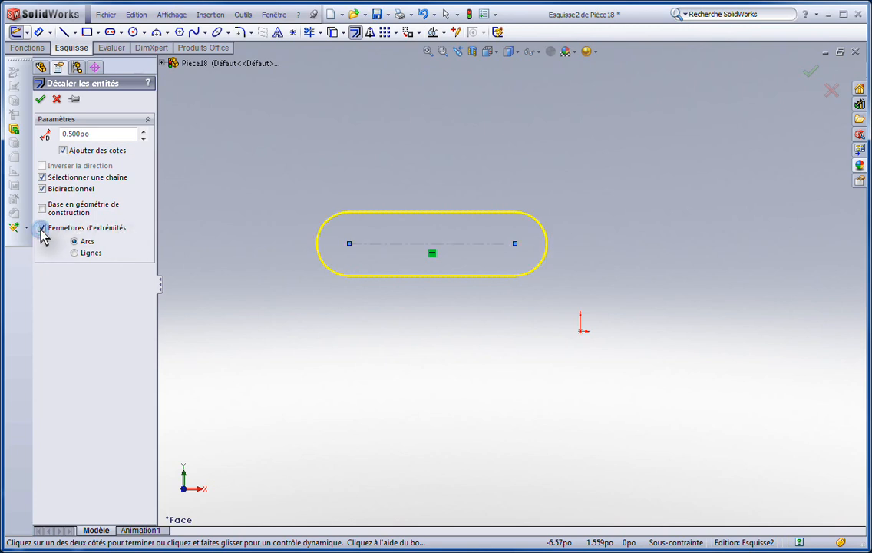
left_click(76, 254)
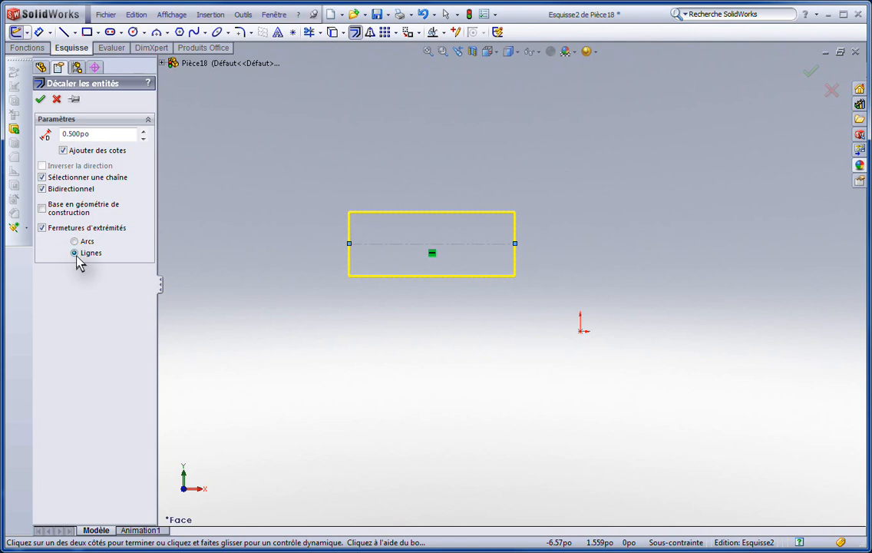
left_click(75, 242)
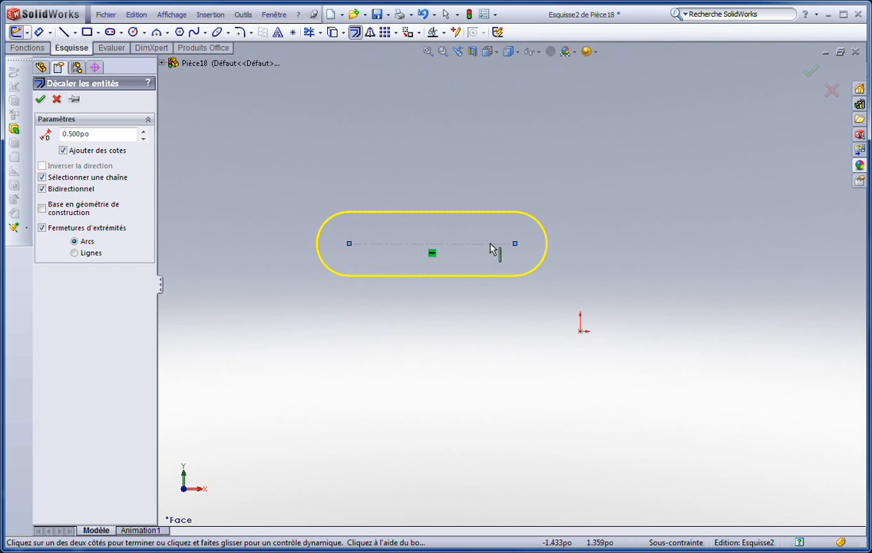
left_click(810, 73)
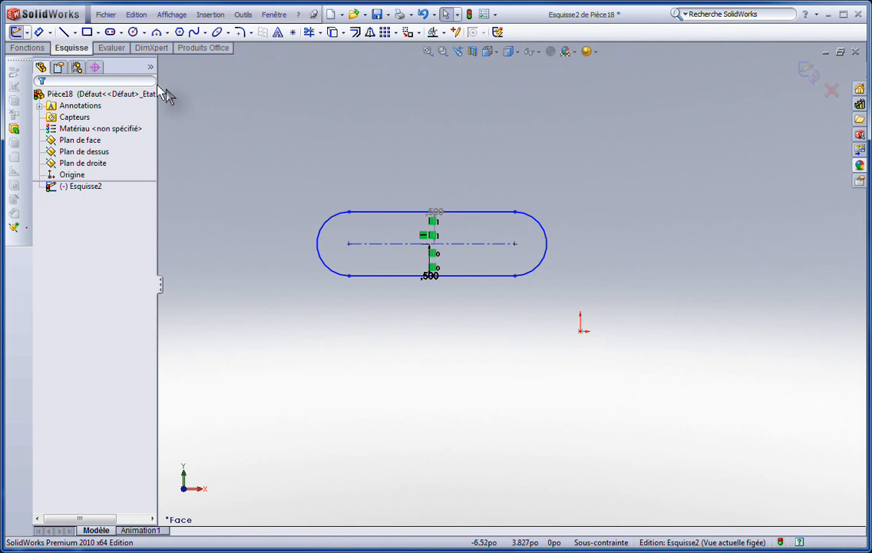
- Dimension the construction line's length above the slot and leave the dimension tool
left_click(39, 32)
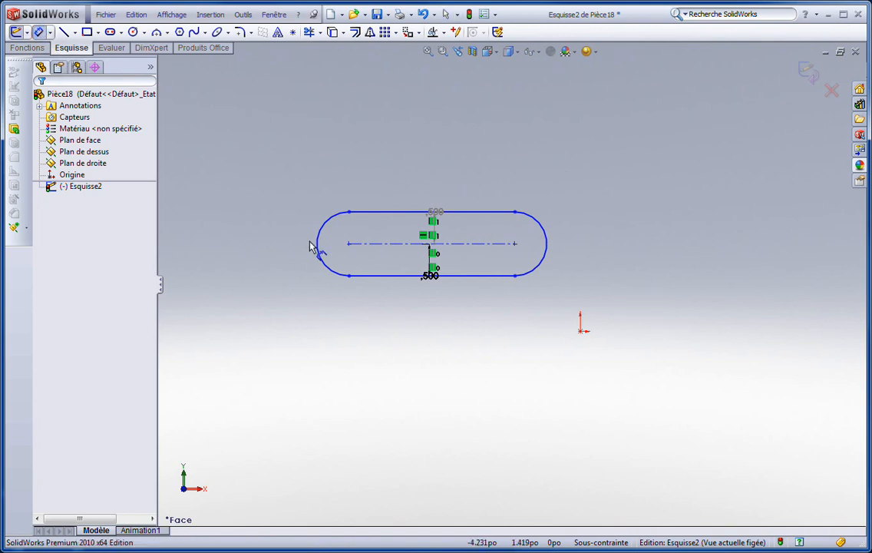
left_click(366, 243)
left_click(389, 153)
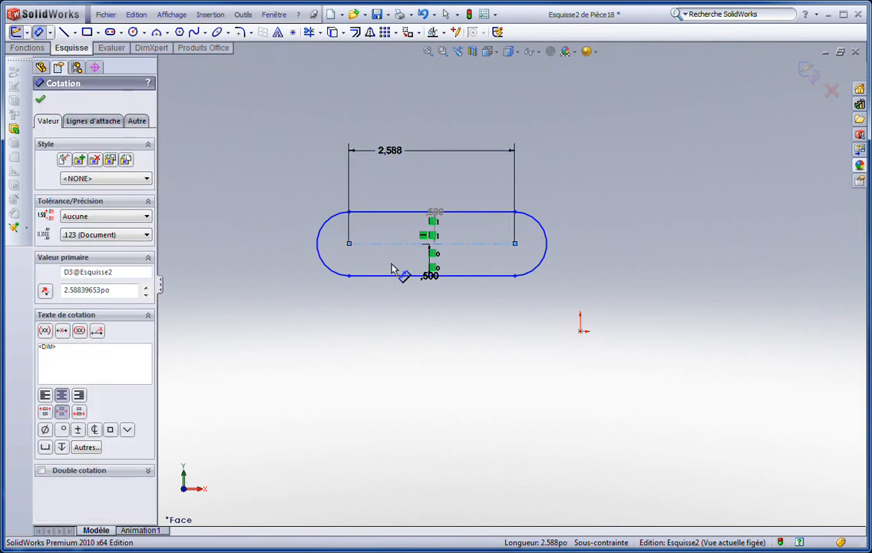
left_click(336, 169)
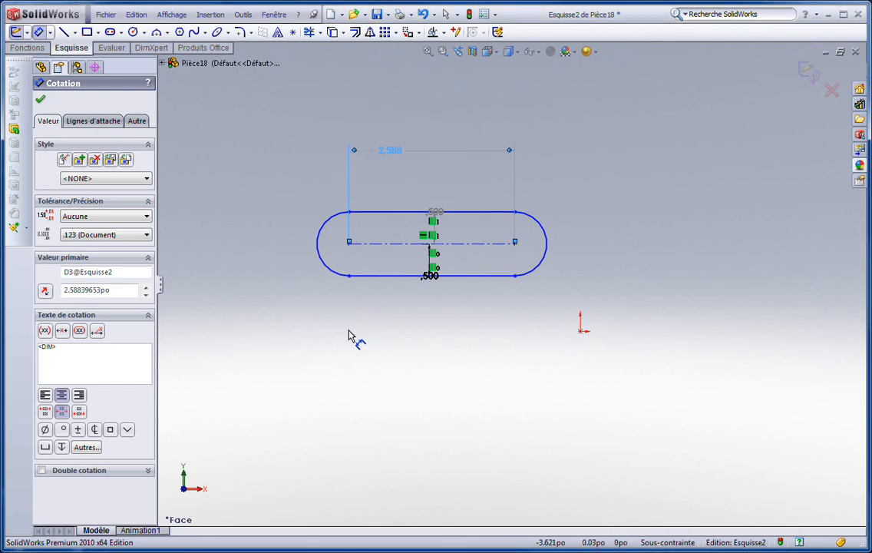
key("Escape")
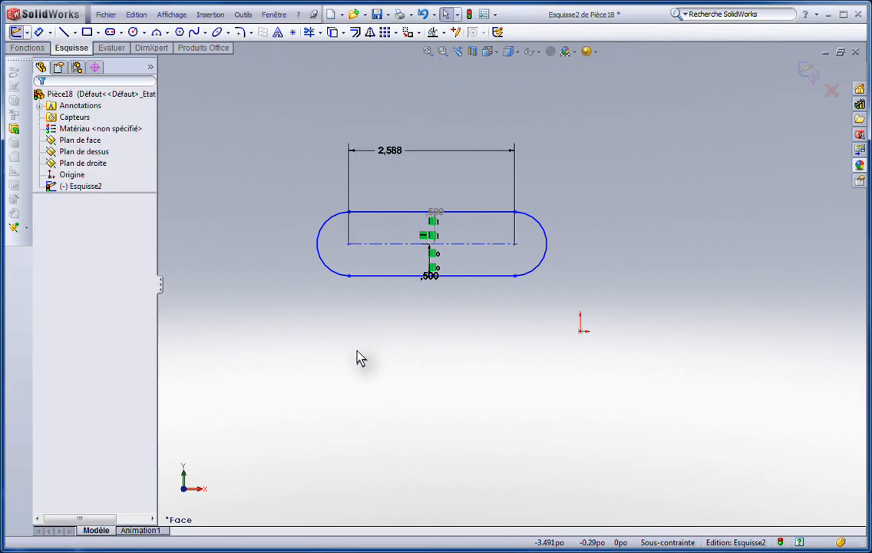